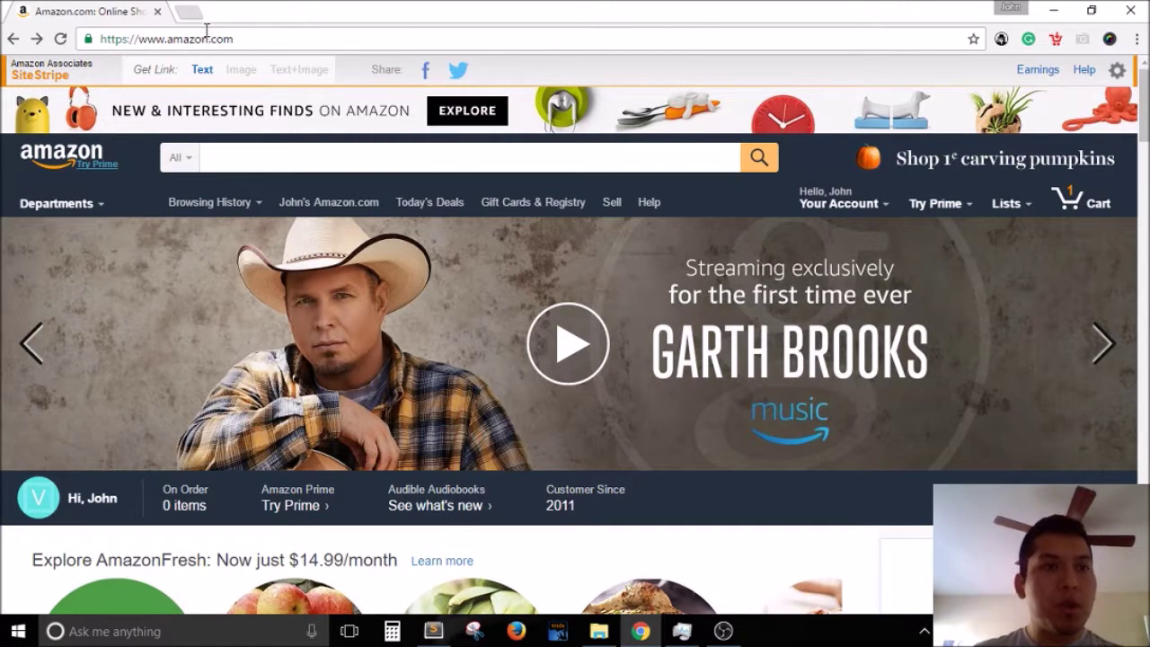
In a new tab, run a Google search for 'amz seller browser'
{"action": "left_click", "coordinate": [191, 12]}
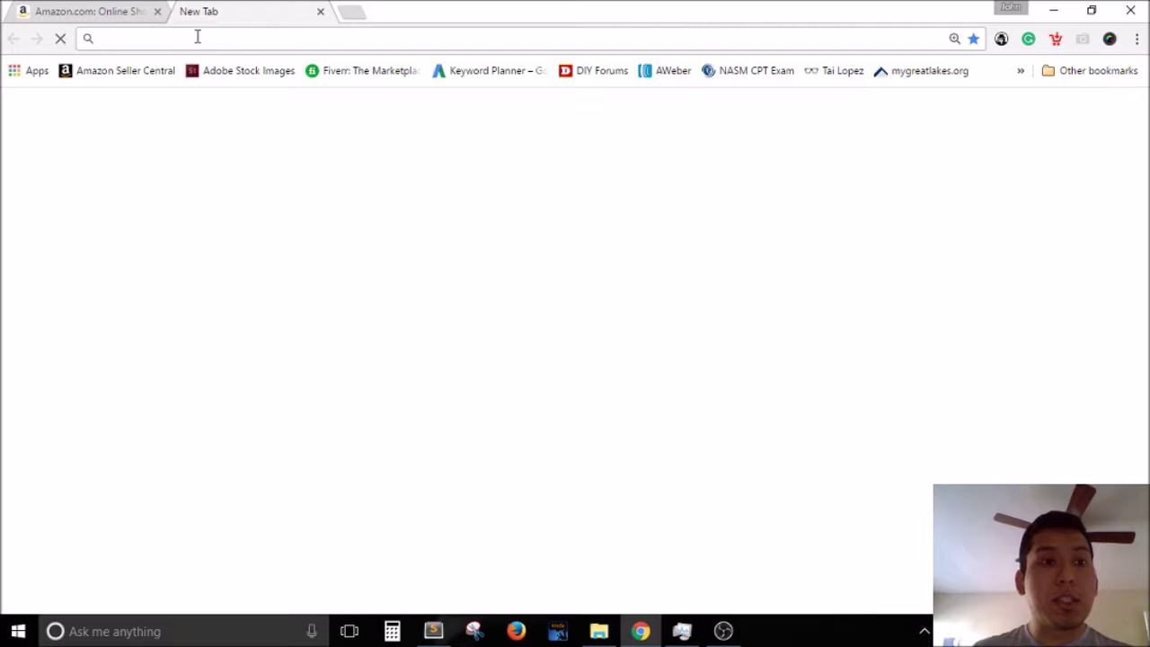
{"action": "type", "text": "amz"}
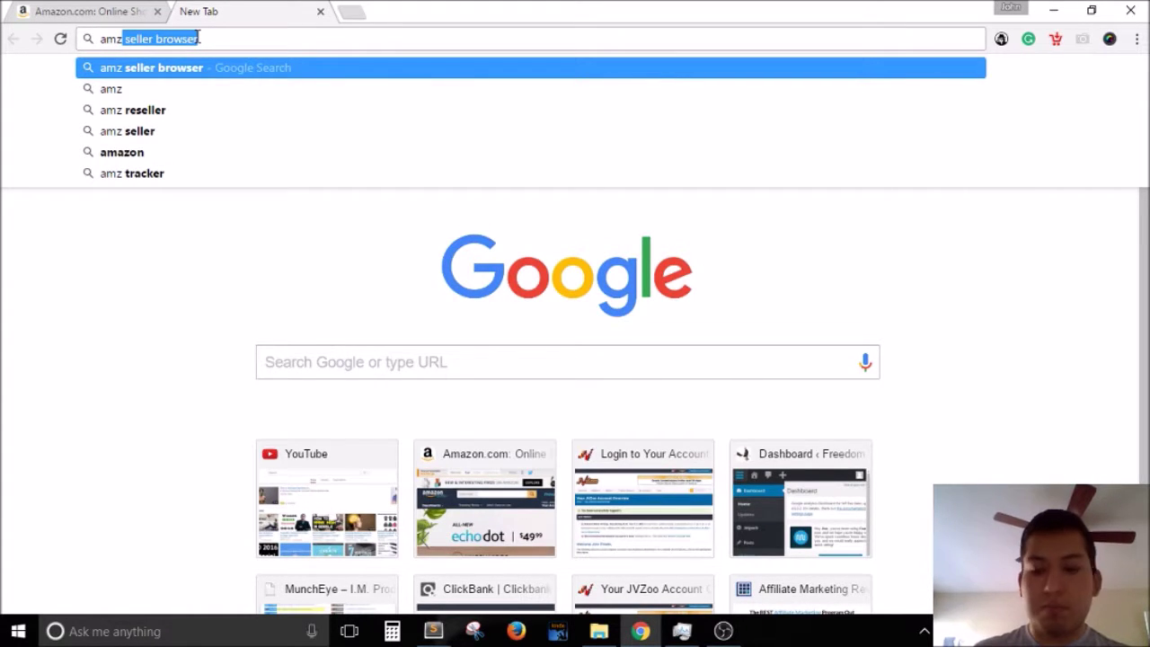
{"action": "key", "text": "Return"}
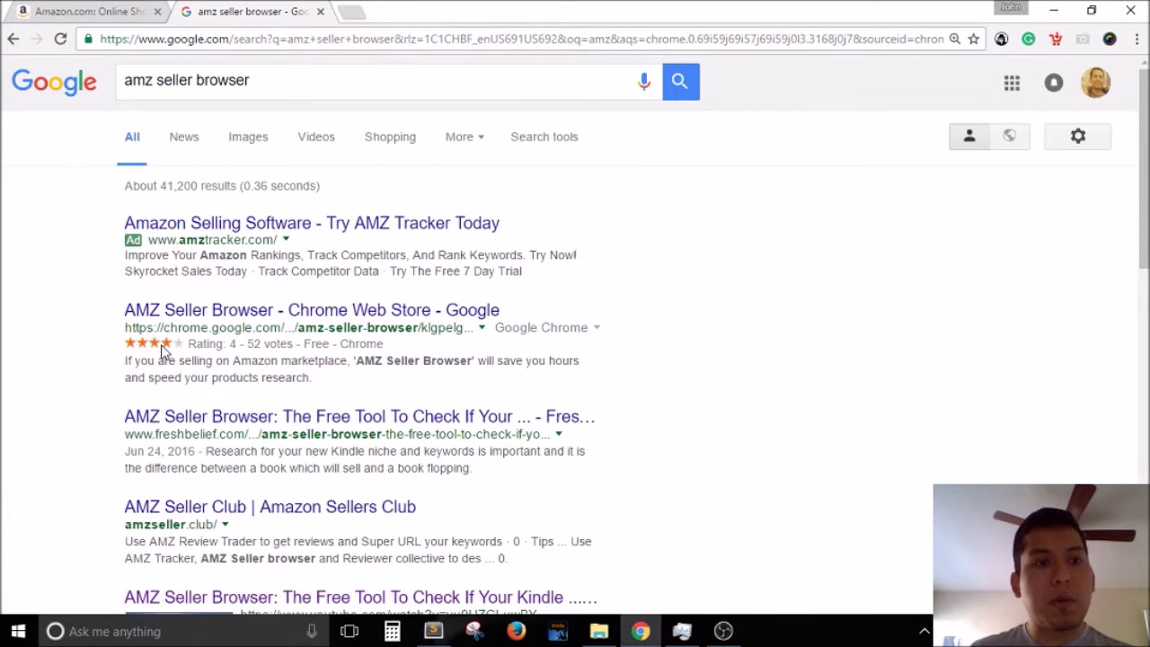
Confirm the AMZ Seller Browser Chrome Web Store listing shows it as added, then return to Amazon
{"action": "left_click", "coordinate": [249, 319]}
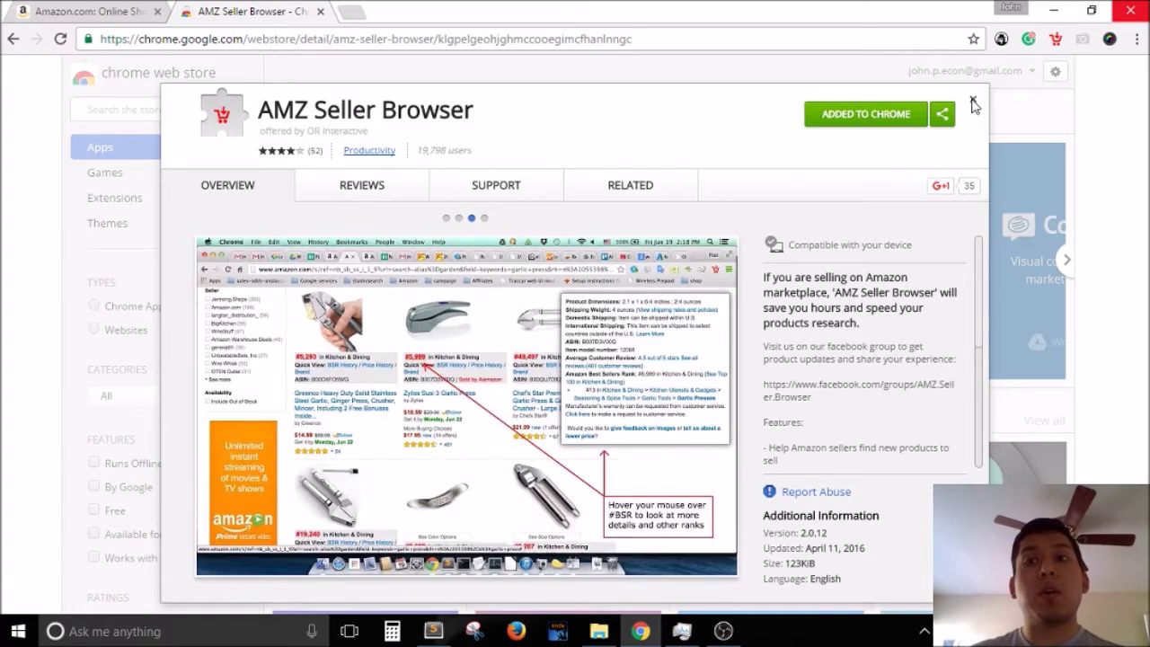
{"action": "left_click", "coordinate": [972, 101]}
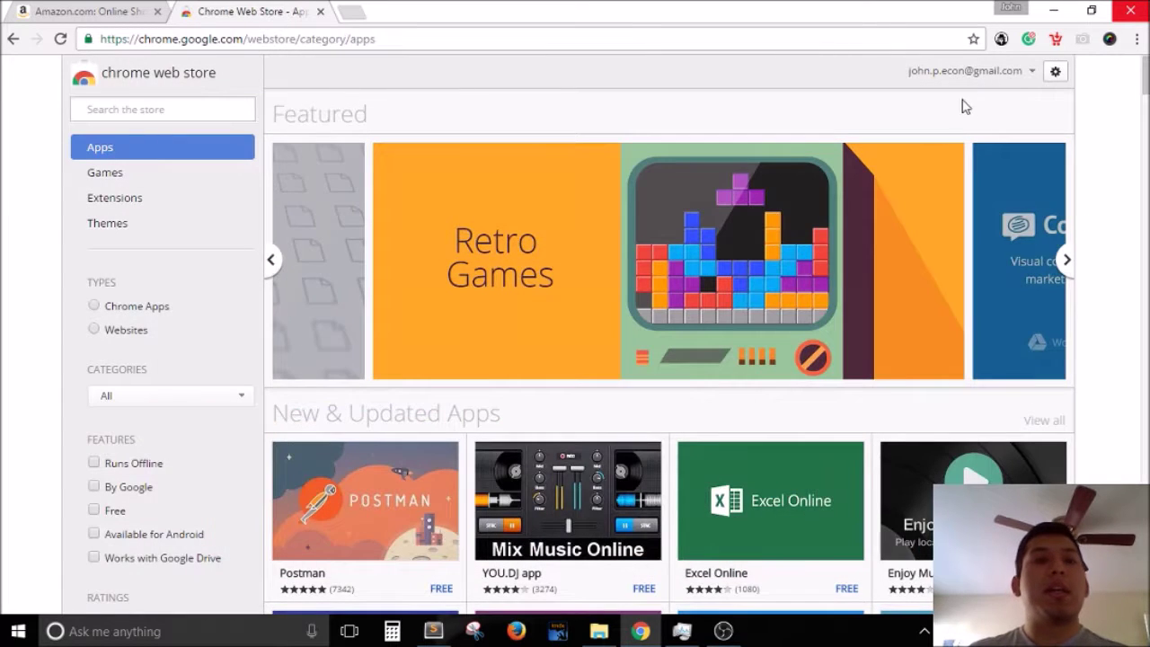
{"action": "left_click", "coordinate": [77, 8]}
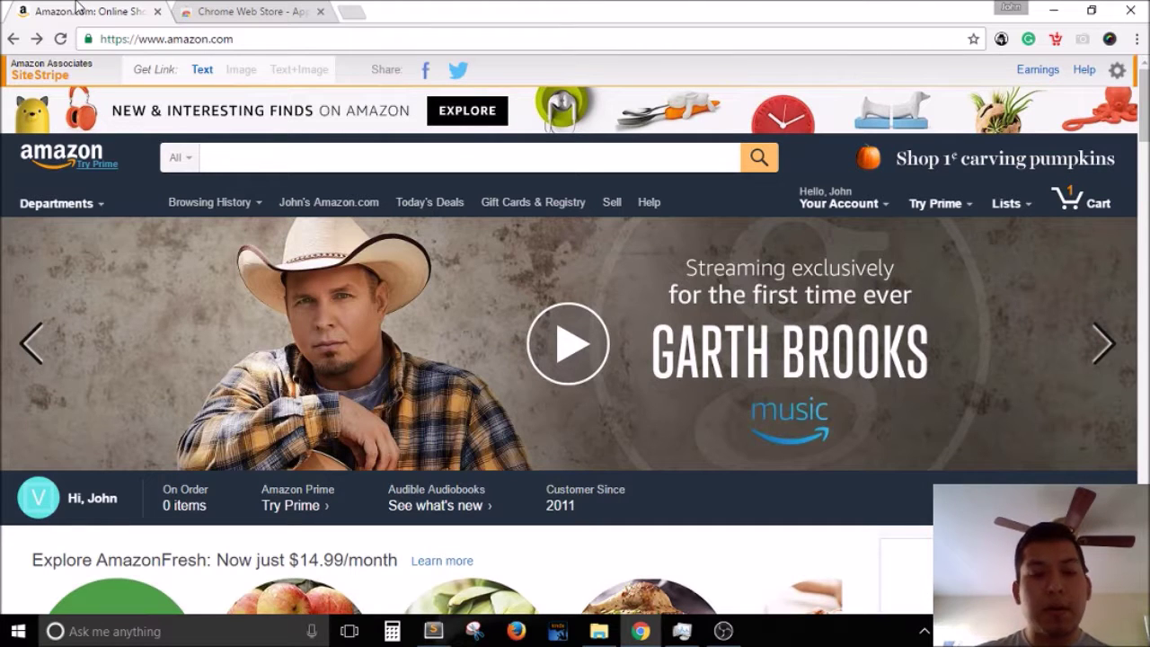
Search the Kindle Store department for 'weight loss'
{"action": "left_click", "coordinate": [178, 159]}
{"action": "key", "text": "k"}
{"action": "key", "text": "Return"}
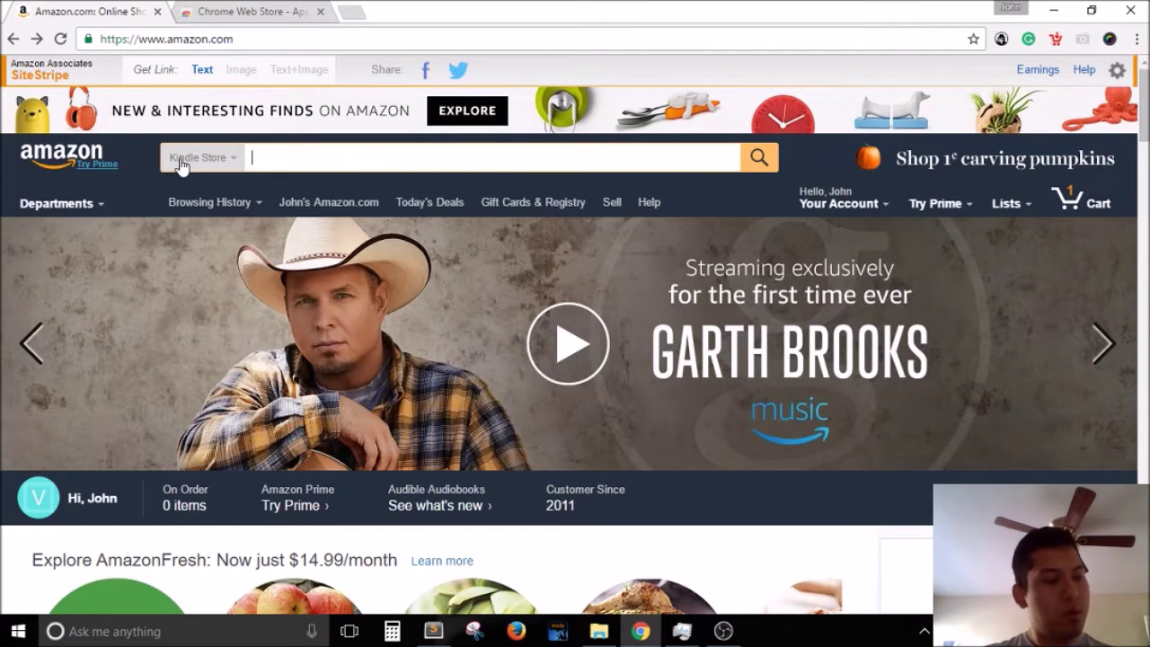
{"action": "type", "text": "weight loss"}
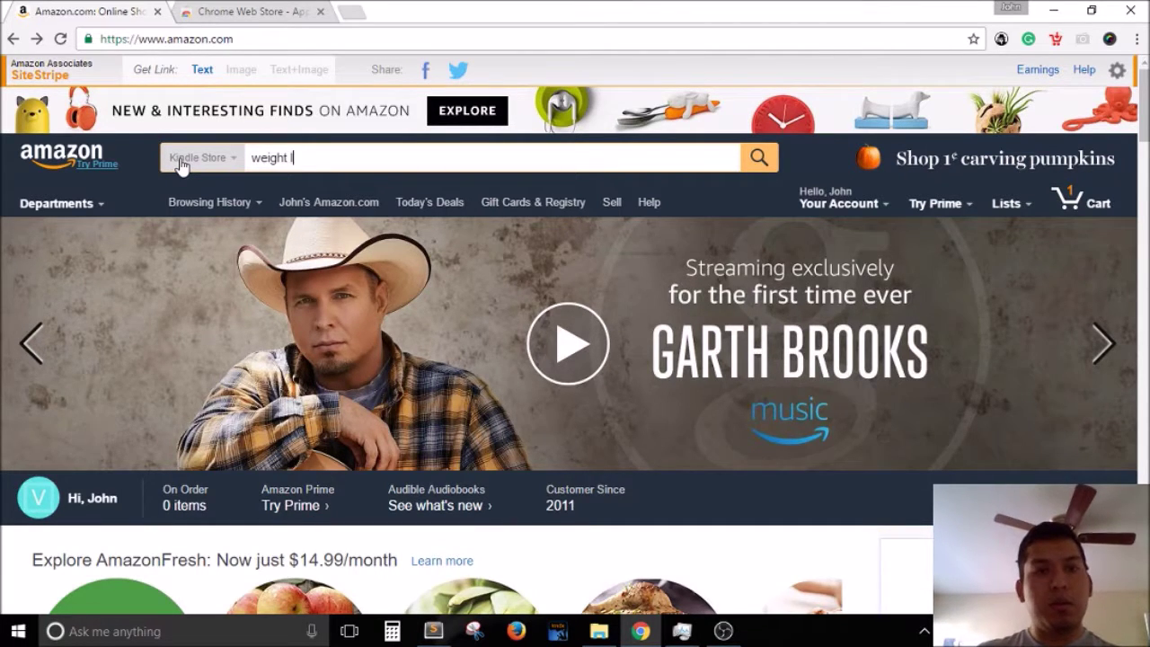
{"action": "key", "text": "Return"}
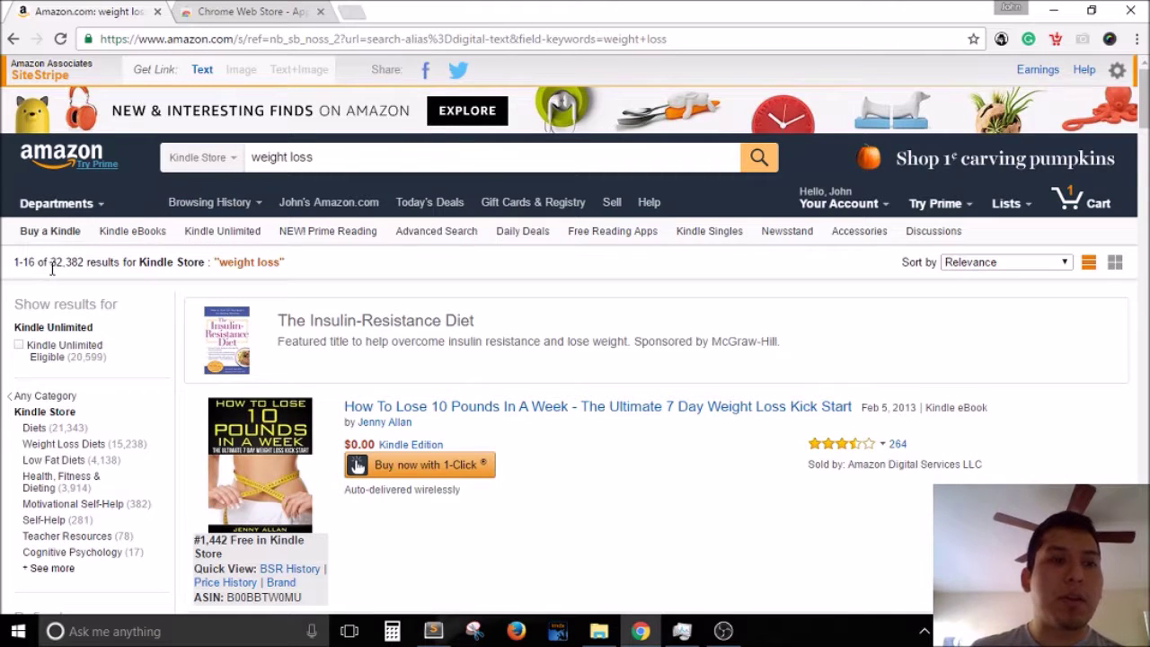
{"action": "left_click_drag", "start_coordinate": [50, 261], "coordinate": [84, 261]}
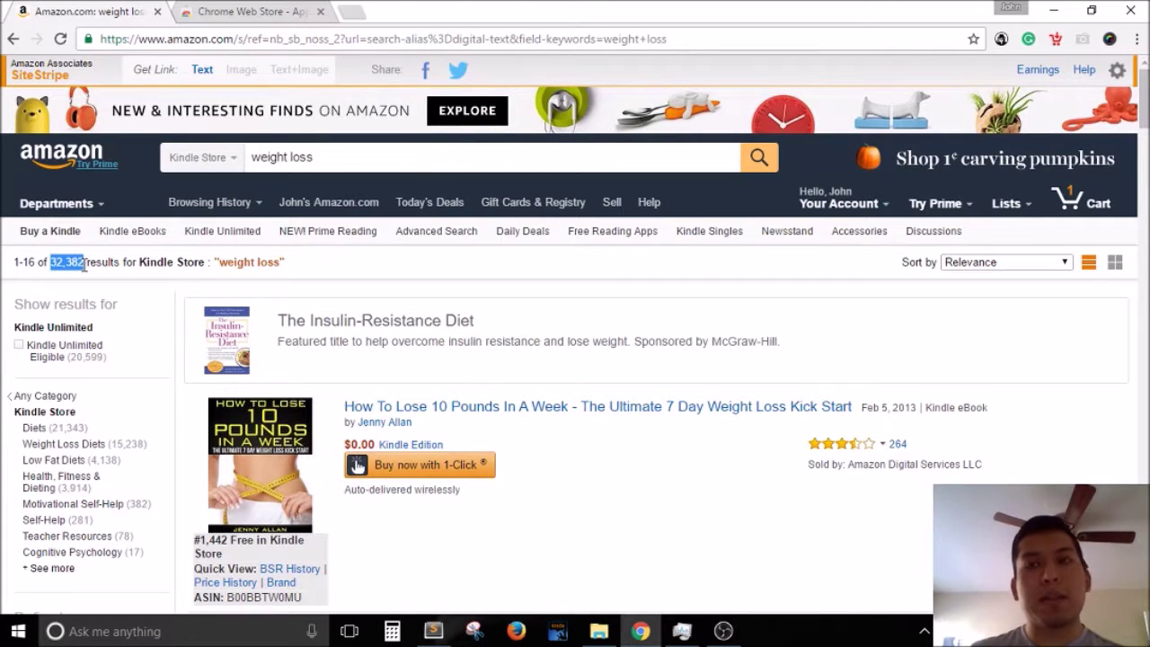
{"action": "left_click", "coordinate": [84, 261]}
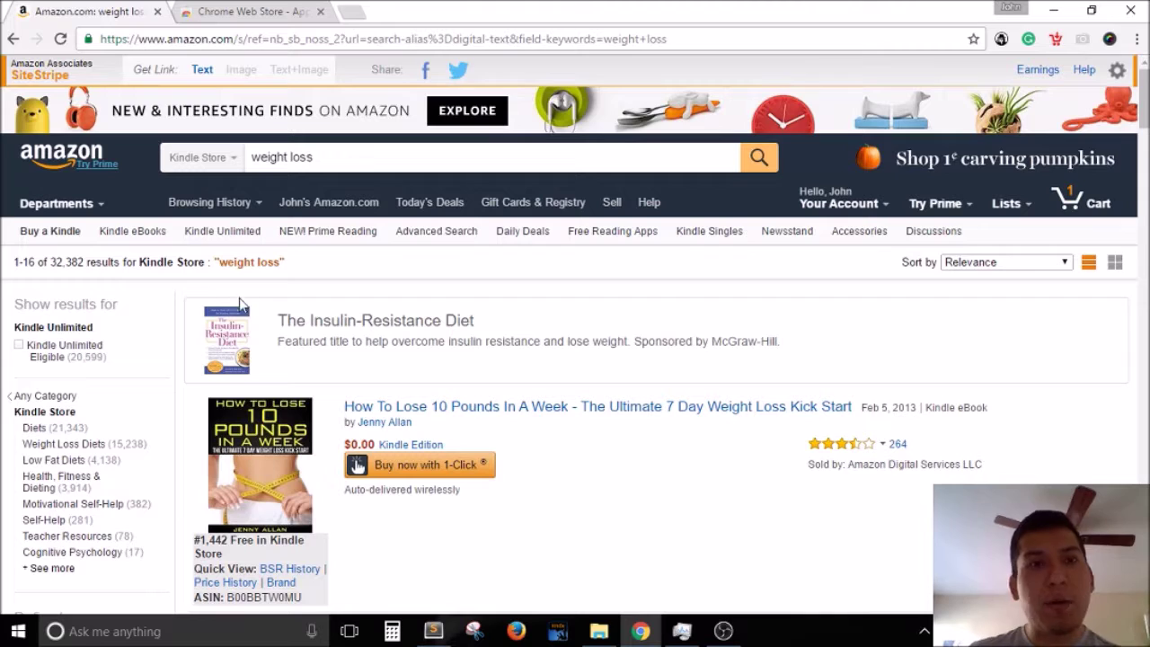
{"action": "scroll", "coordinate": [330, 383], "scroll_direction": "down", "scroll_amount": 4}
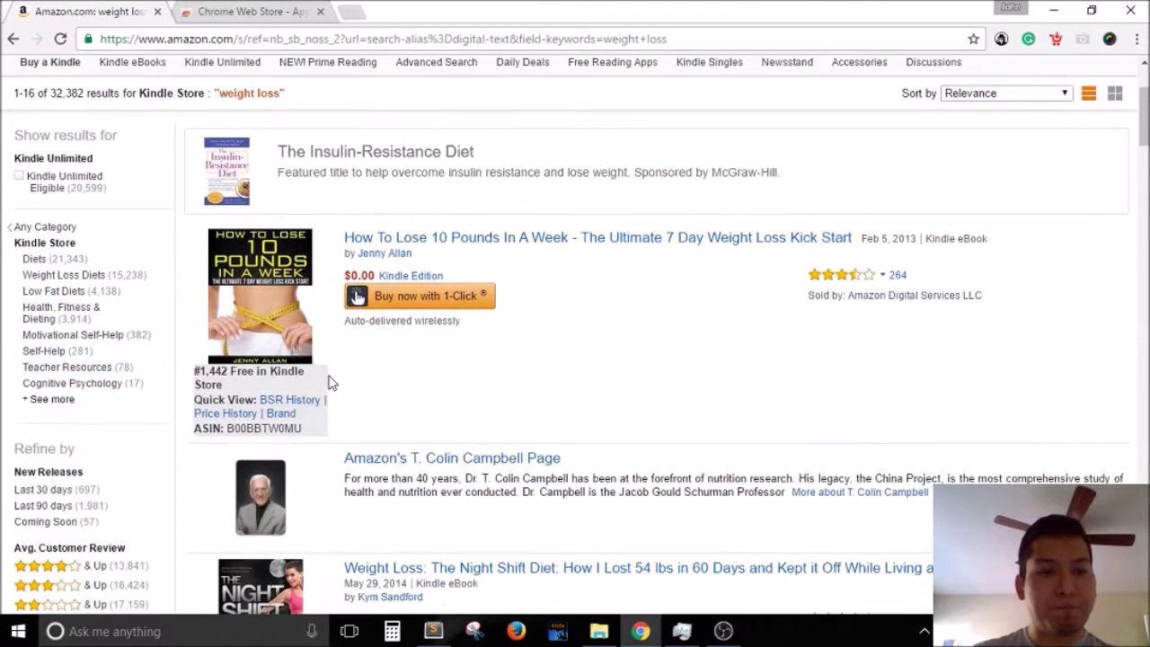
{"action": "scroll", "coordinate": [329, 383], "scroll_direction": "down", "scroll_amount": 1}
{"action": "scroll", "coordinate": [331, 368], "scroll_direction": "up", "scroll_amount": 1}
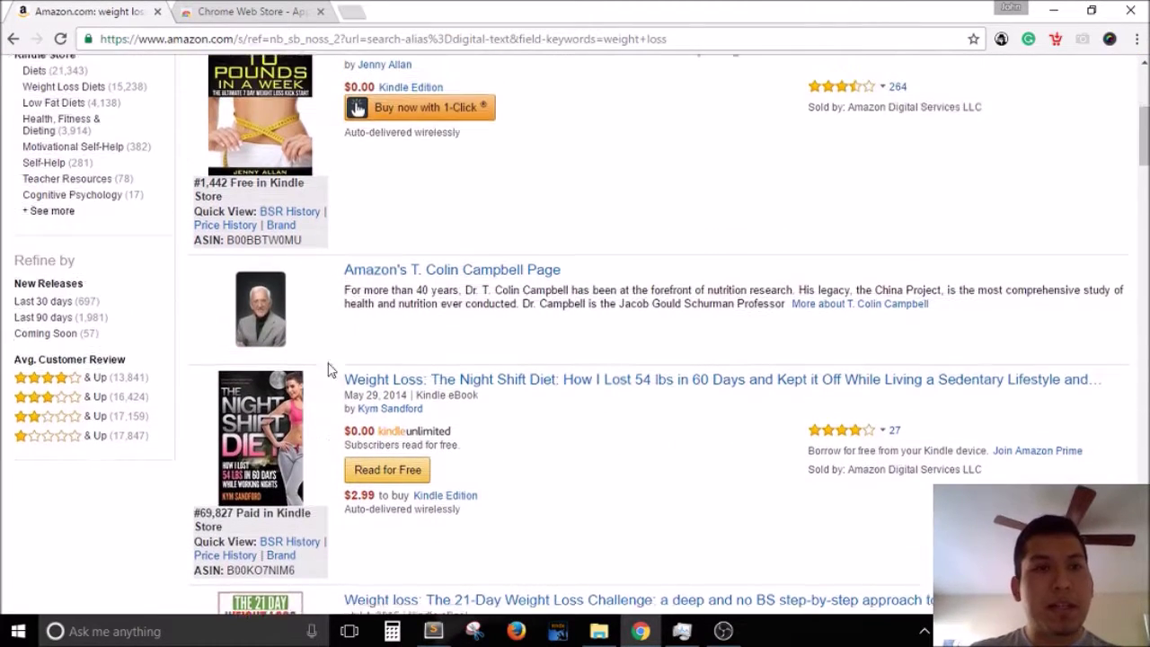
{"action": "left_click_drag", "start_coordinate": [195, 208], "coordinate": [323, 247]}
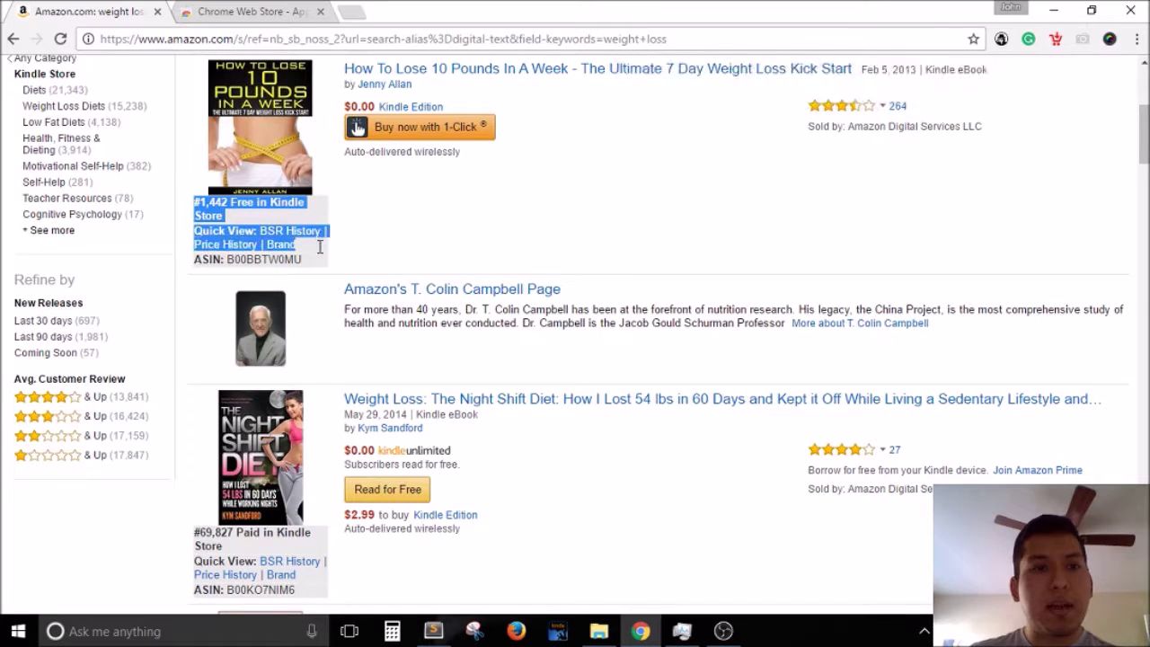
{"action": "left_click", "coordinate": [325, 255]}
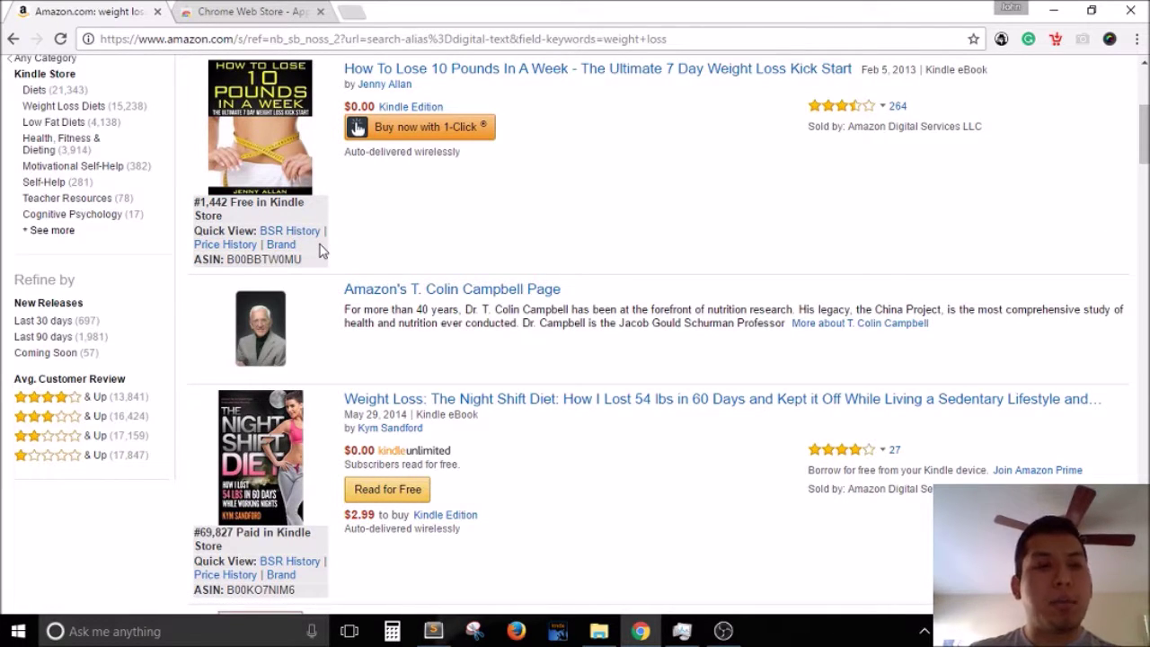
{"action": "scroll", "coordinate": [321, 250], "scroll_direction": "down", "scroll_amount": 2}
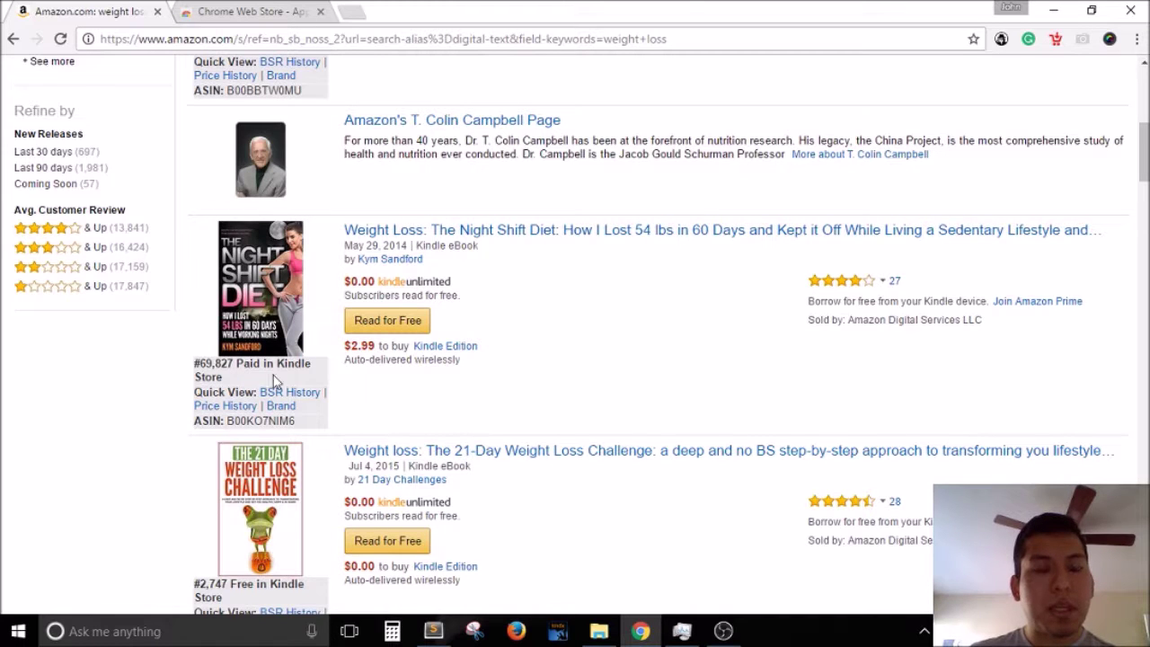
{"action": "scroll", "coordinate": [326, 394], "scroll_direction": "down", "scroll_amount": 1}
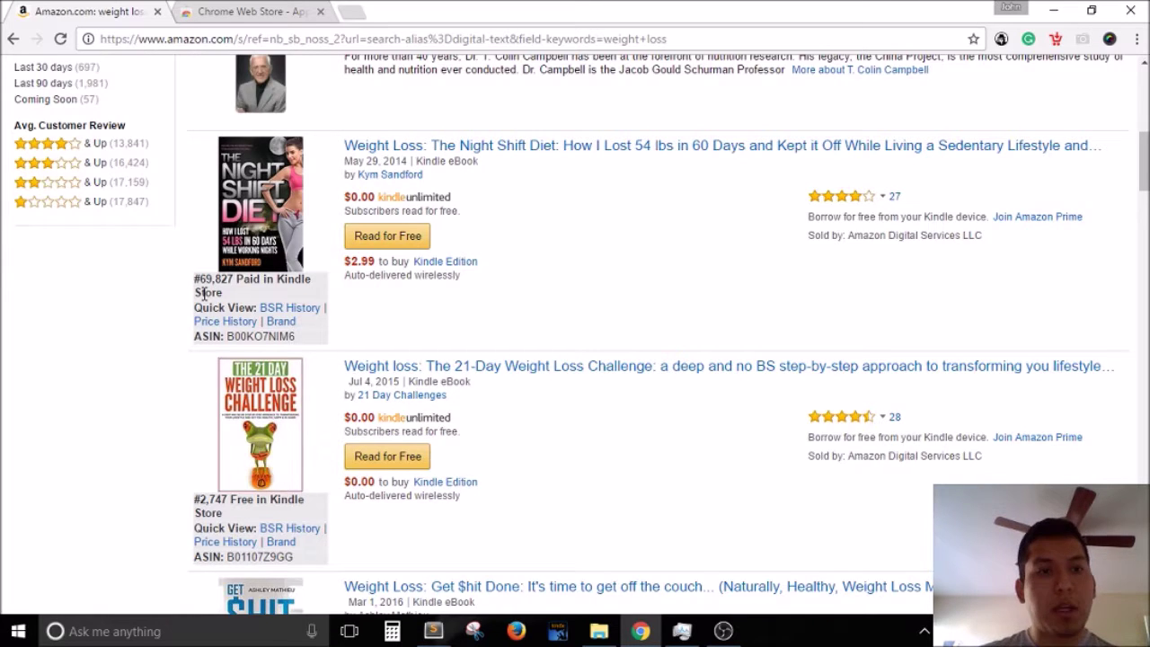
{"action": "scroll", "coordinate": [204, 293], "scroll_direction": "down", "scroll_amount": 2}
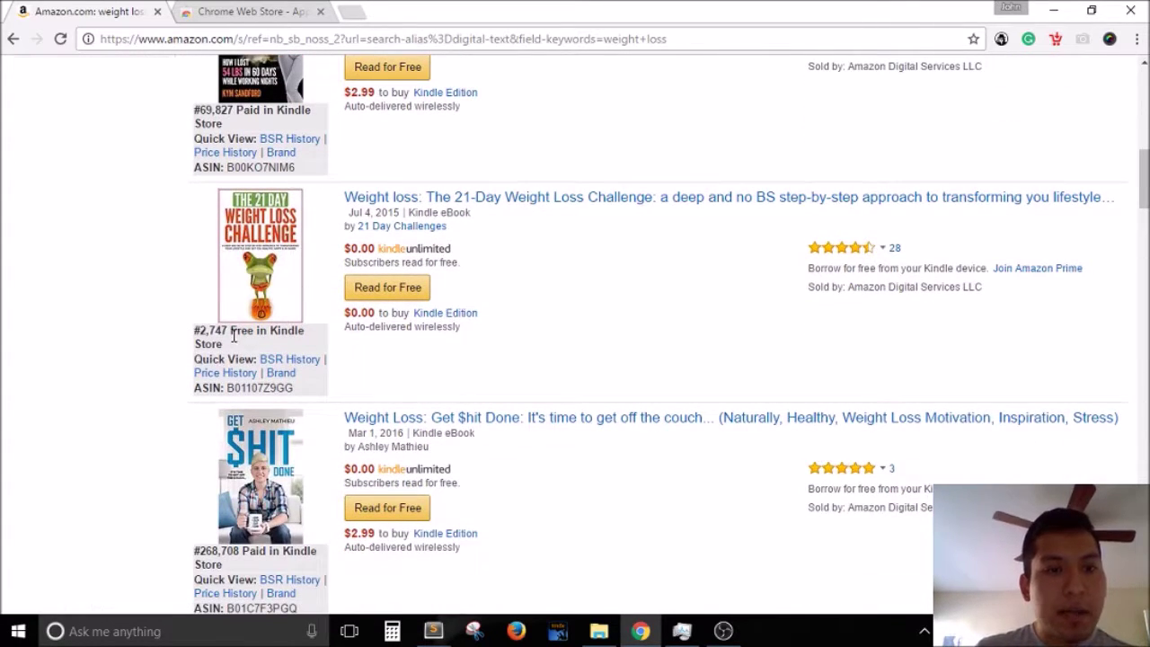
{"action": "scroll", "coordinate": [185, 350], "scroll_direction": "down", "scroll_amount": 3}
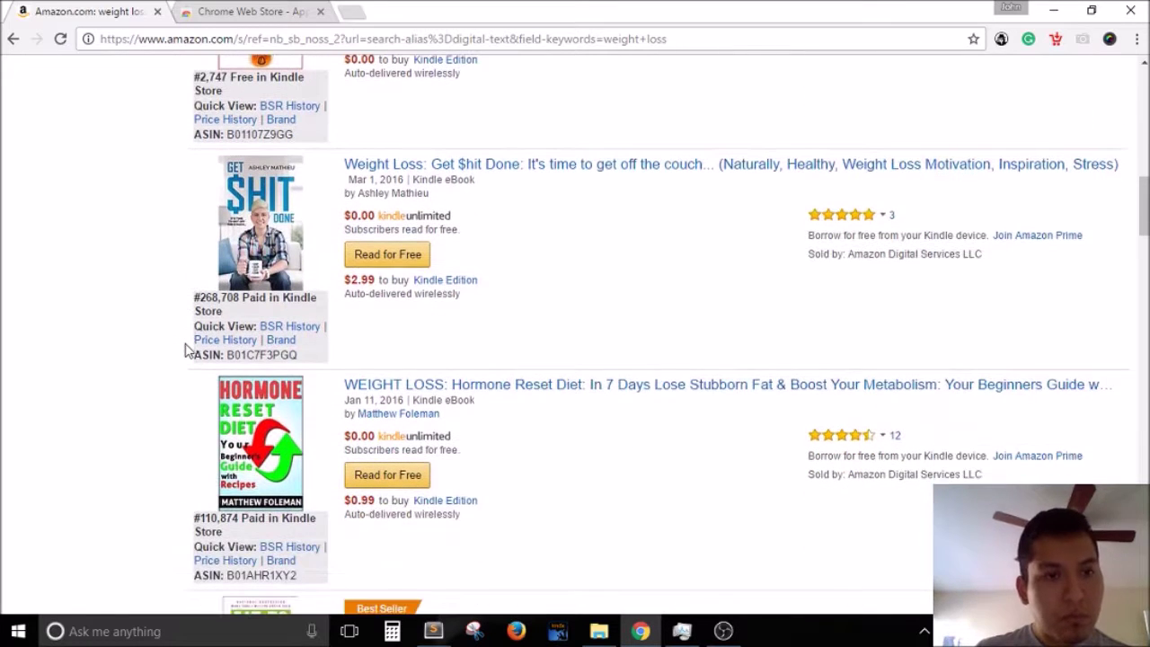
{"action": "scroll", "coordinate": [184, 334], "scroll_direction": "down", "scroll_amount": 1}
{"action": "left_click_drag", "start_coordinate": [317, 214], "coordinate": [242, 214]}
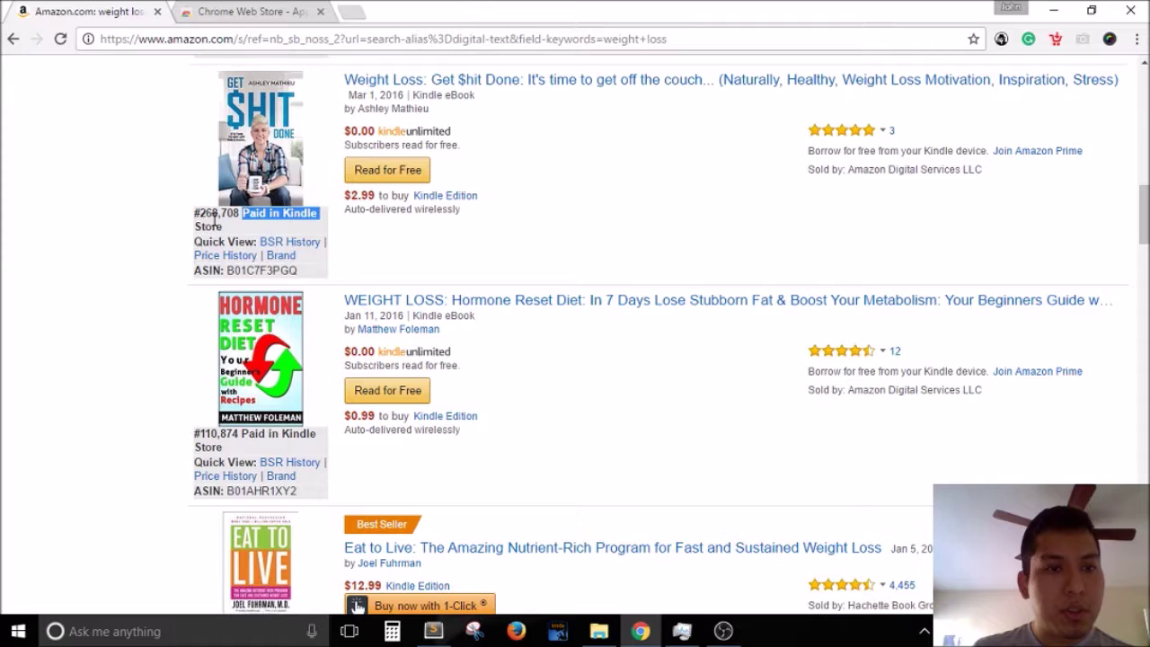
{"action": "scroll", "coordinate": [205, 433], "scroll_direction": "down", "scroll_amount": 3}
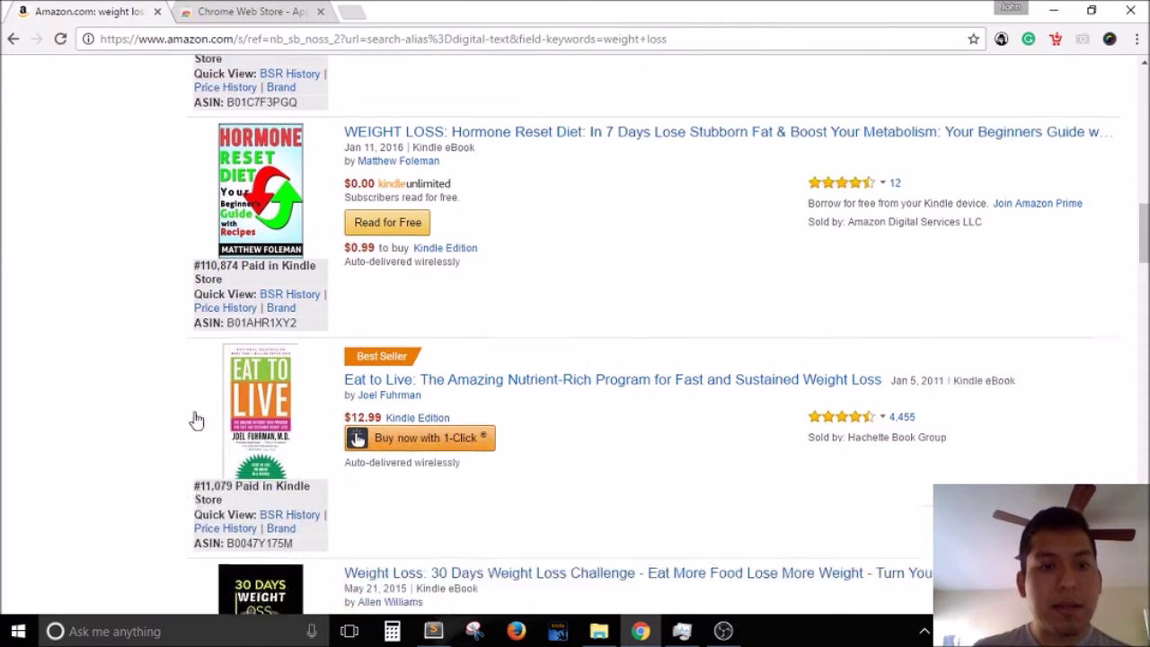
{"action": "scroll", "coordinate": [205, 403], "scroll_direction": "up", "scroll_amount": 15}
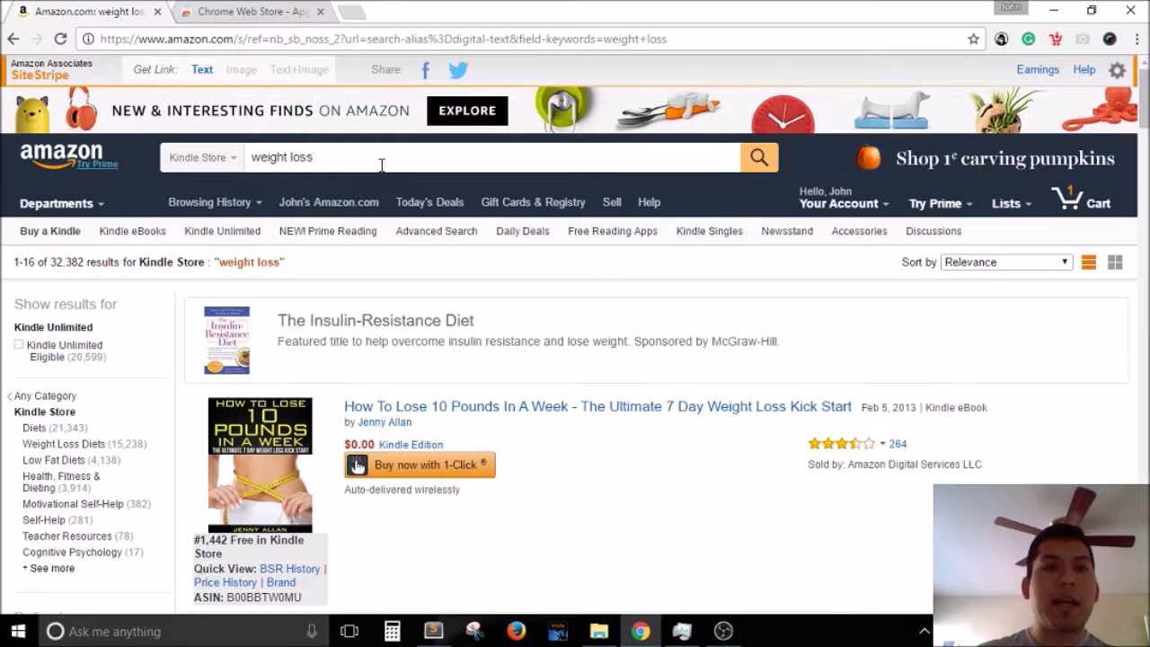
{"action": "left_click", "coordinate": [1002, 45]}
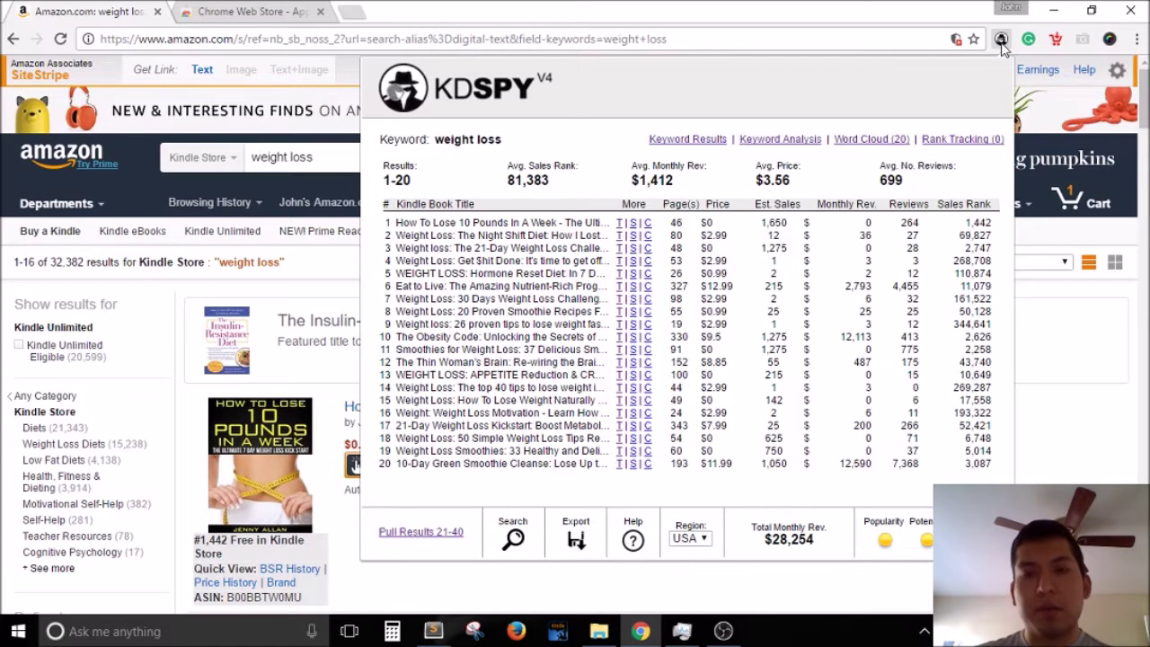
{"action": "left_click", "coordinate": [1145, 143]}
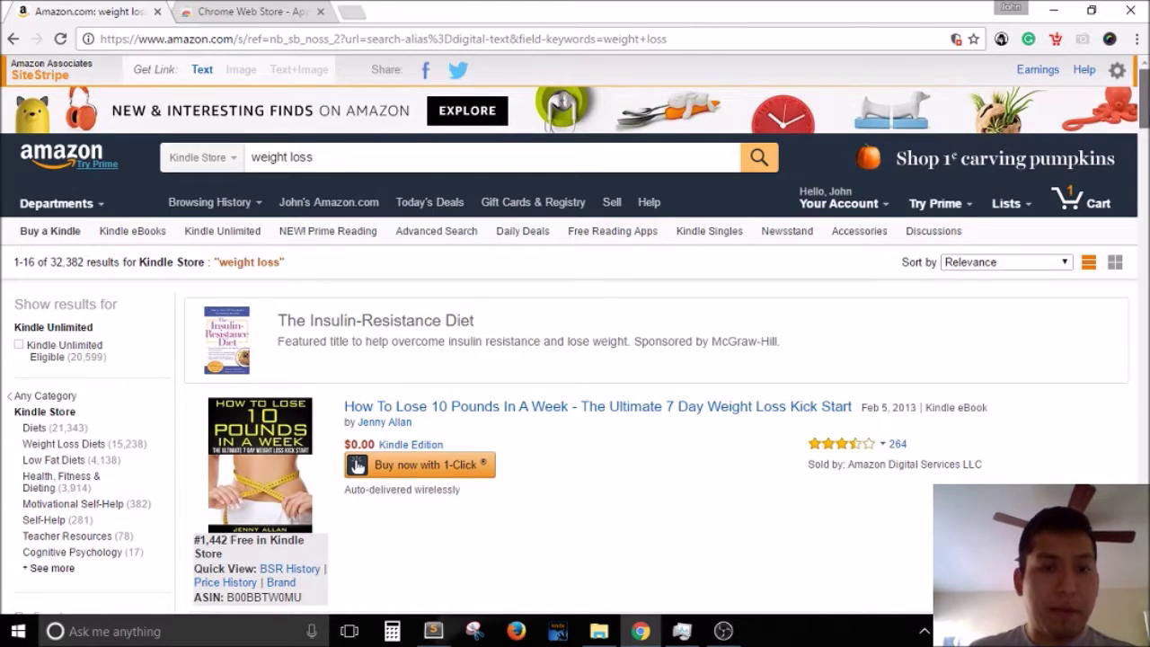
Go to page 2 of the 'weight loss' Kindle results and show its KDSPY summary
{"action": "scroll", "coordinate": [356, 465], "scroll_direction": "down", "scroll_amount": 2}
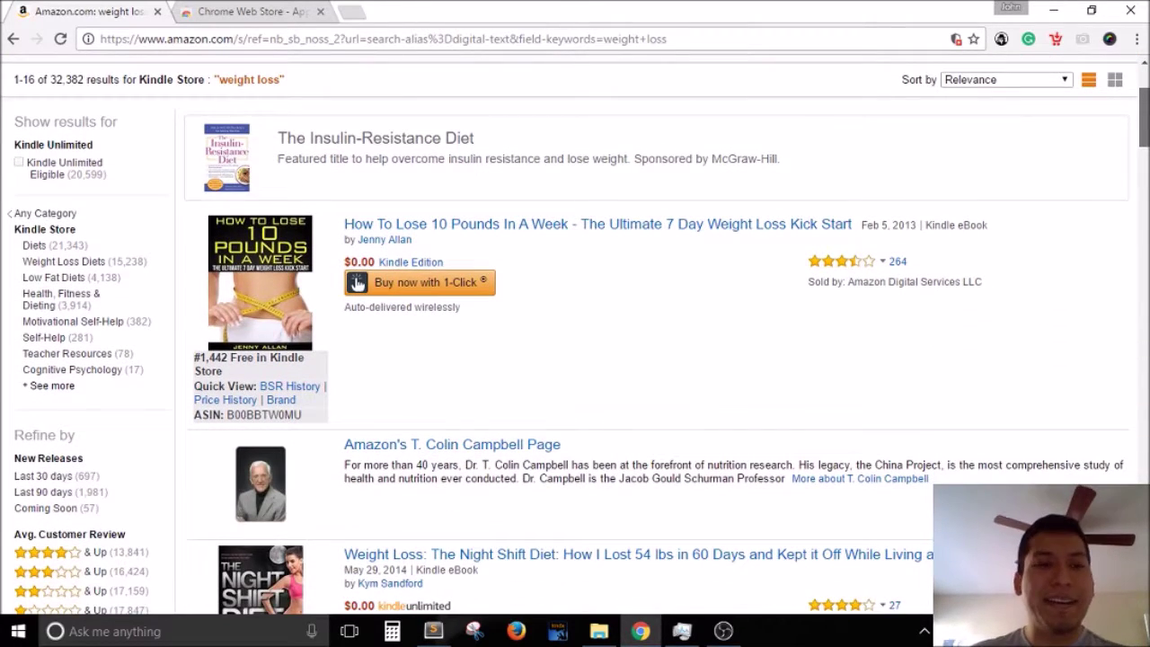
{"action": "scroll", "coordinate": [357, 282], "scroll_direction": "down", "scroll_amount": 3}
{"action": "scroll", "coordinate": [357, 282], "scroll_direction": "down", "scroll_amount": 3}
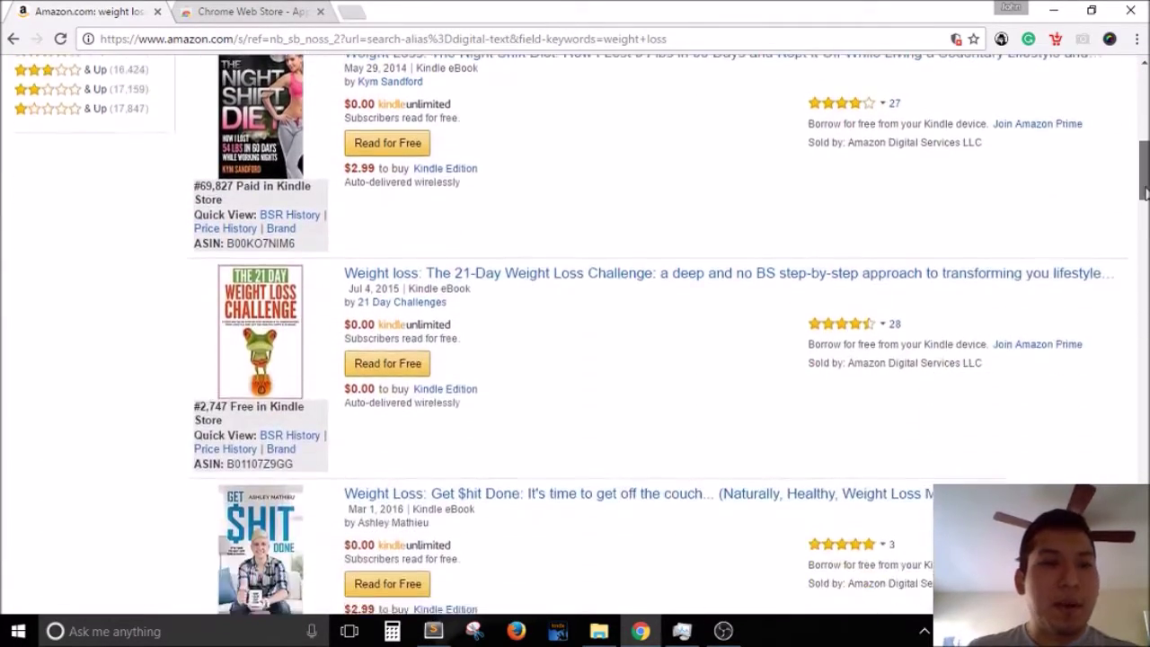
{"action": "scroll", "coordinate": [357, 398], "scroll_direction": "down", "scroll_amount": 7}
{"action": "scroll", "coordinate": [575, 332], "scroll_direction": "down", "scroll_amount": 18}
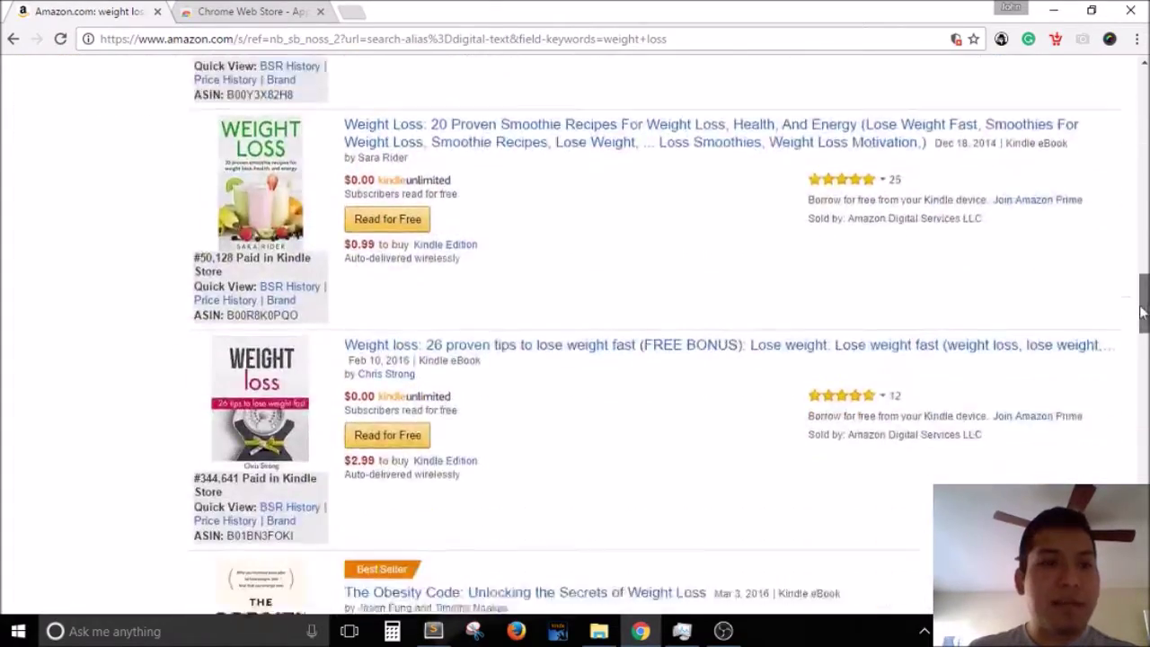
{"action": "scroll", "coordinate": [356, 282], "scroll_direction": "down", "scroll_amount": 1}
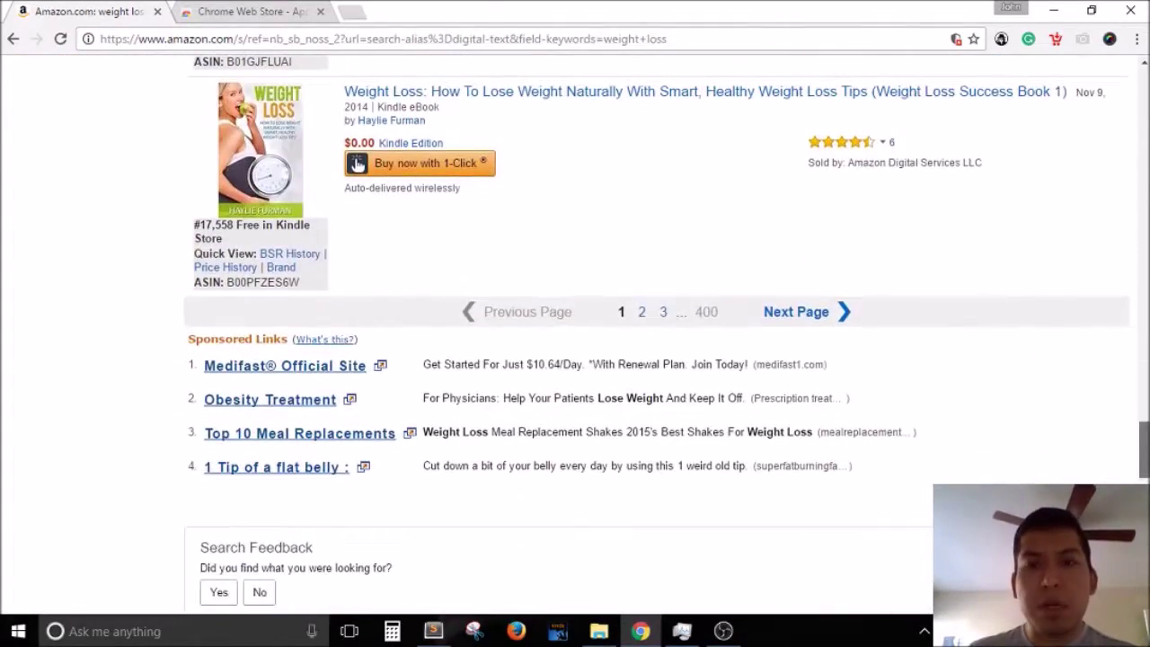
{"action": "left_click", "coordinate": [807, 329]}
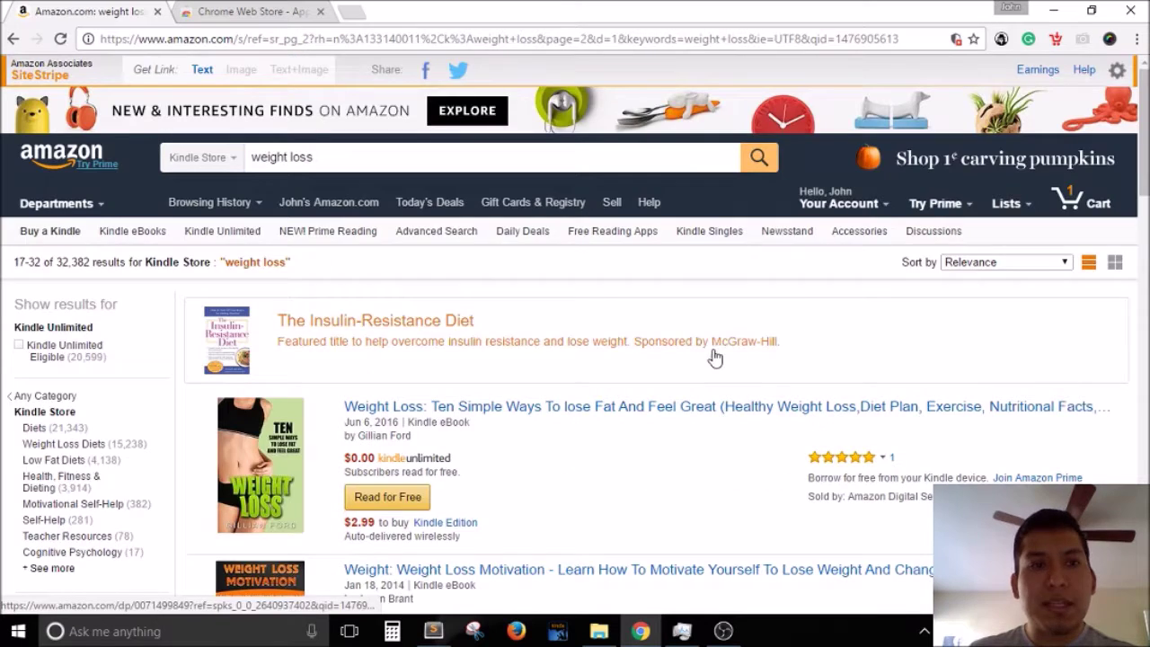
{"action": "scroll", "coordinate": [611, 288], "scroll_direction": "down", "scroll_amount": 3}
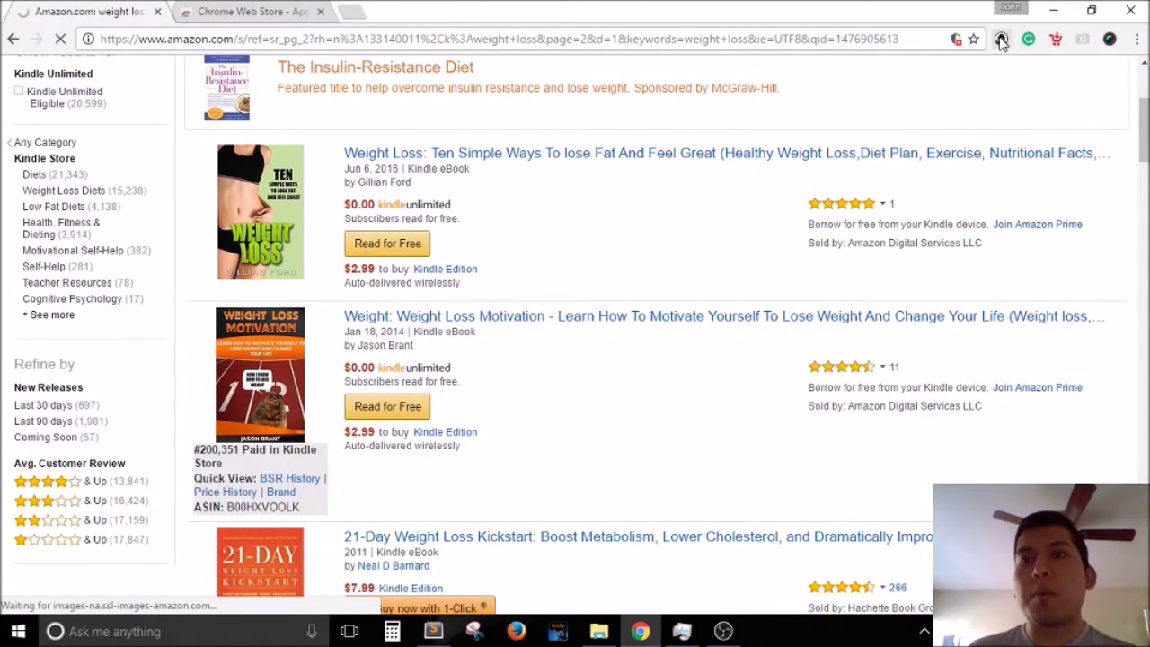
{"action": "left_click", "coordinate": [1000, 40]}
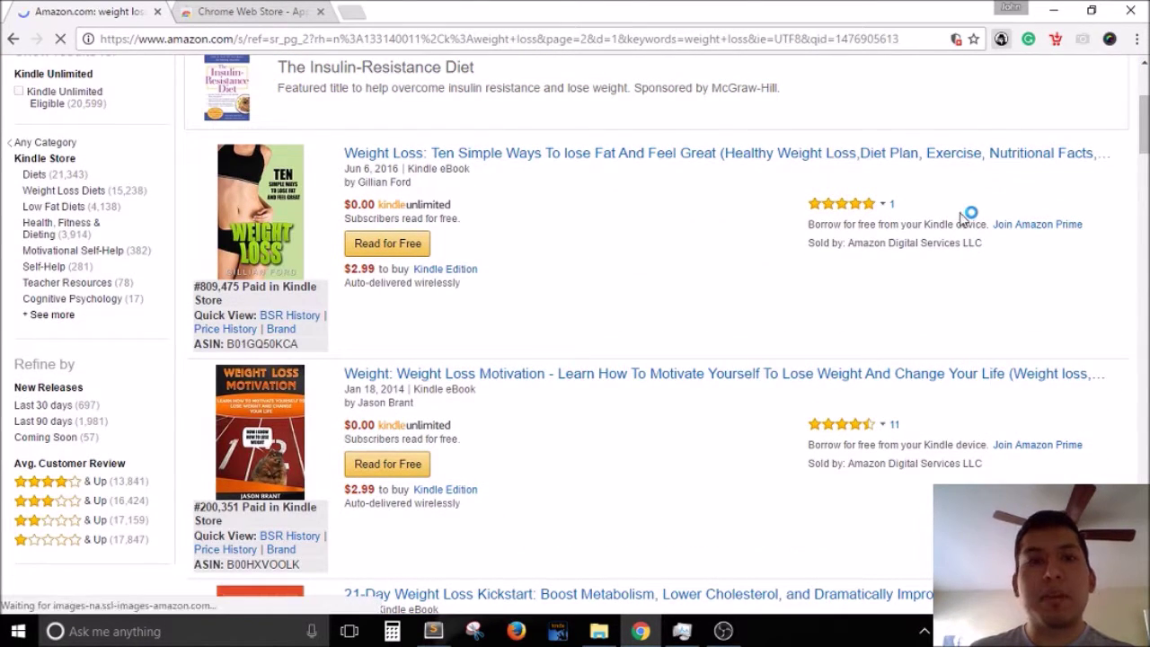